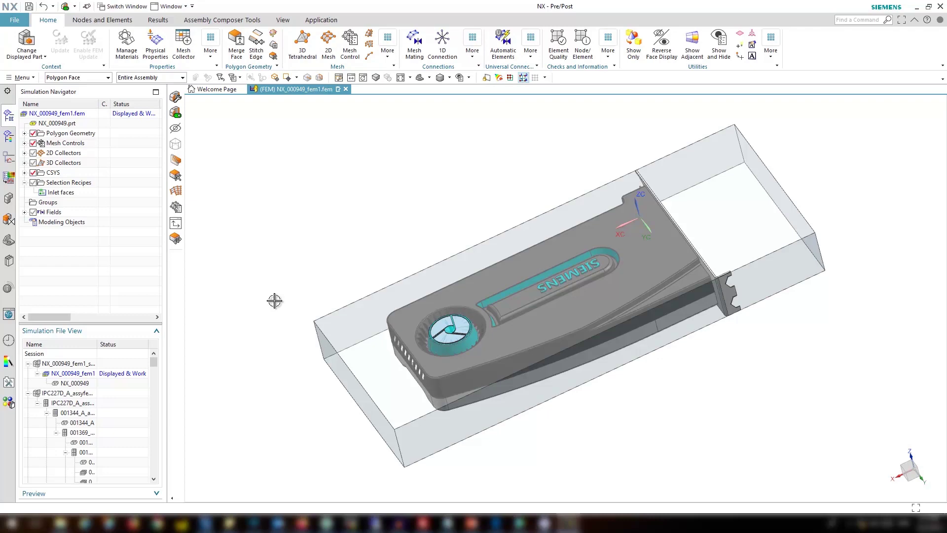
# - Orbit the model, briefly viewing it as wireframe before returning to shaded with edges
pyautogui.moveTo(288, 319)
pyautogui.mouseDown(button='middle')
pyautogui.moveTo(288, 240)
pyautogui.moveTo(324, 252)
pyautogui.moveTo(220, 313)
pyautogui.moveTo(269, 278)
pyautogui.moveTo(288, 301)
pyautogui.moveTo(289, 321)
pyautogui.mouseUp(button='middle')
pyautogui.rightClick(289, 321)
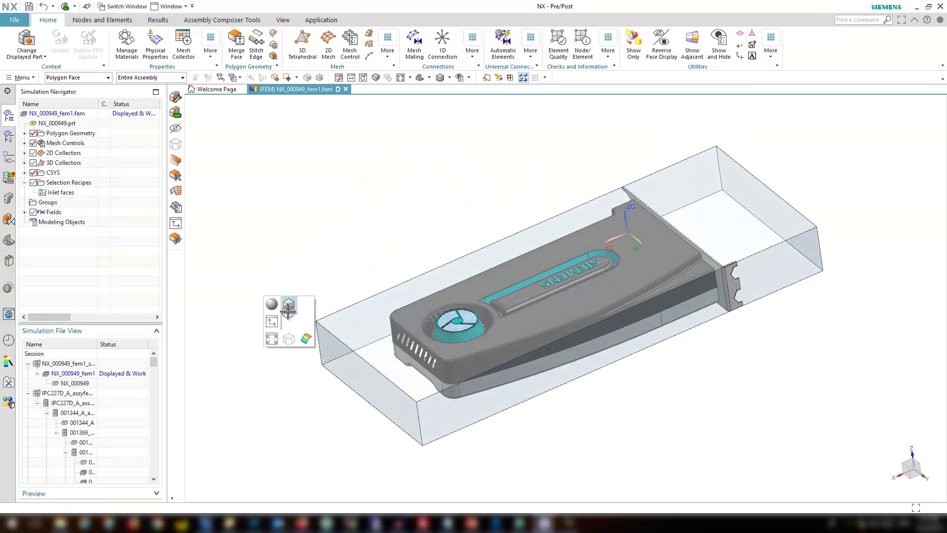
pyautogui.click(290, 342)
pyautogui.scroll(3, 511, 321)
pyautogui.moveTo(511, 321)
pyautogui.mouseDown(button='middle')
pyautogui.moveTo(518, 296)
pyautogui.moveTo(535, 299)
pyautogui.moveTo(525, 281)
pyautogui.moveTo(523, 314)
pyautogui.mouseUp(button='middle')
pyautogui.scroll(-2, 523, 314)
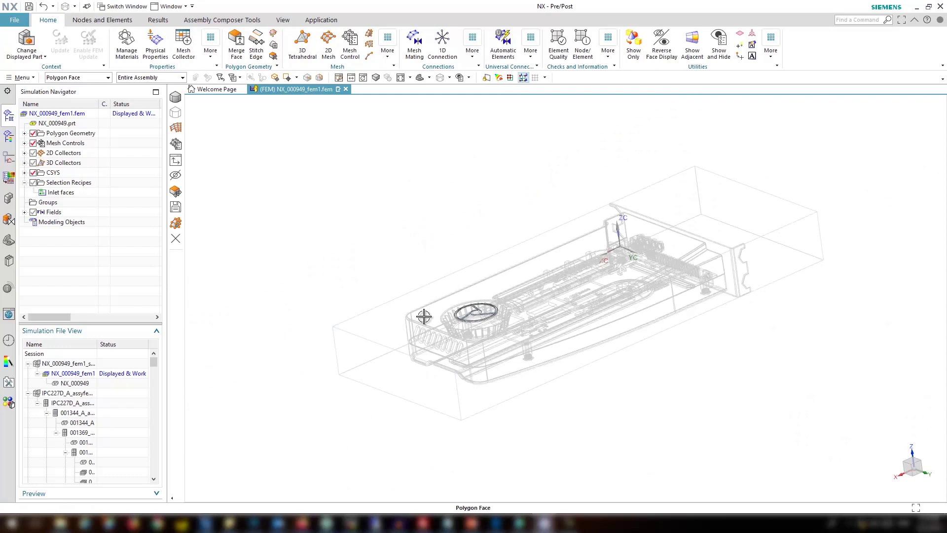
pyautogui.rightClick(298, 309)
pyautogui.click(297, 290)
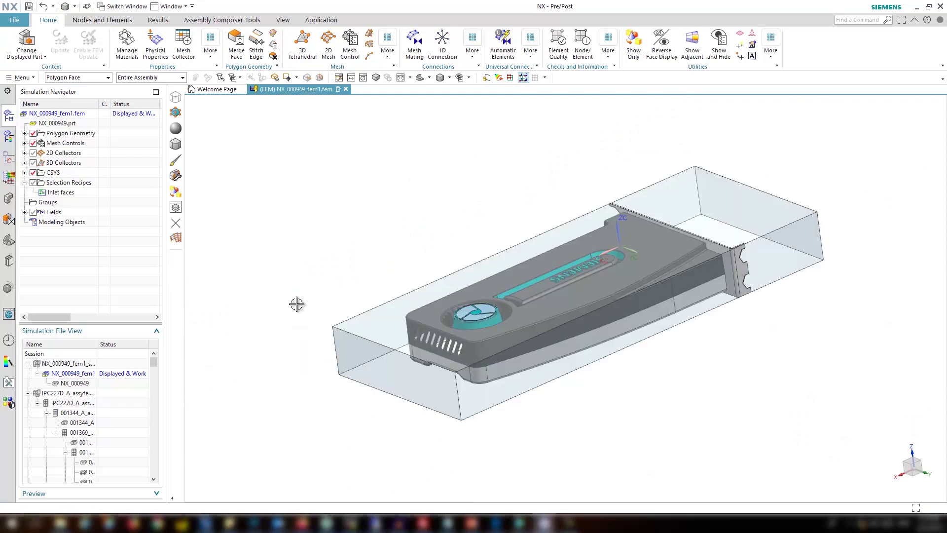
pyautogui.moveTo(296, 306)
pyautogui.mouseDown(button='middle')
pyautogui.moveTo(298, 328)
pyautogui.moveTo(279, 314)
pyautogui.mouseUp(button='middle')
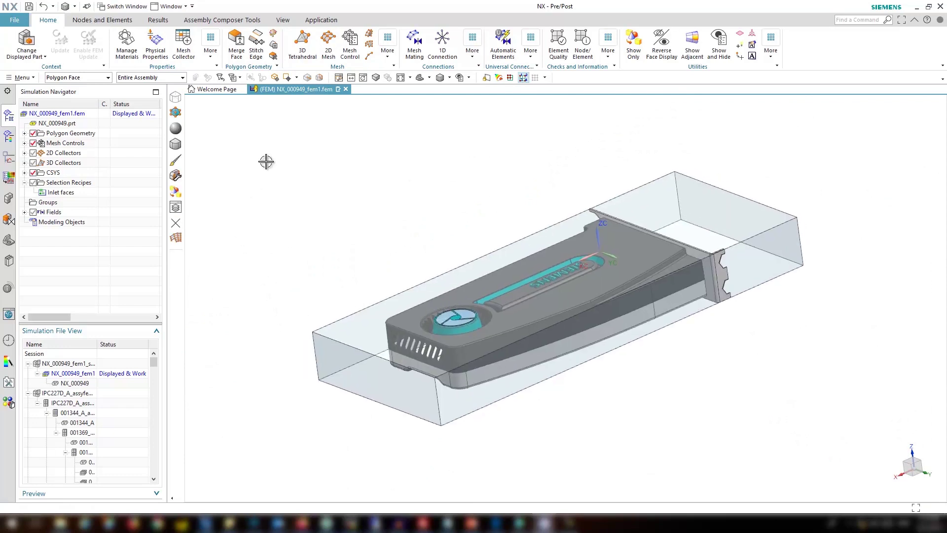
# - Start a 4 mm immersed boundary mesh without automatic refinement on all 137 bodies
pyautogui.click(387, 57)
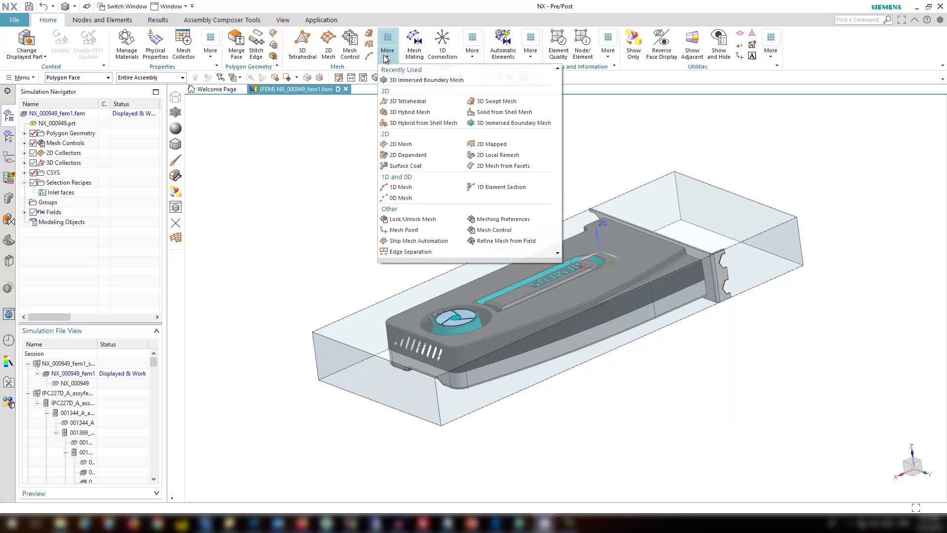
pyautogui.click(413, 81)
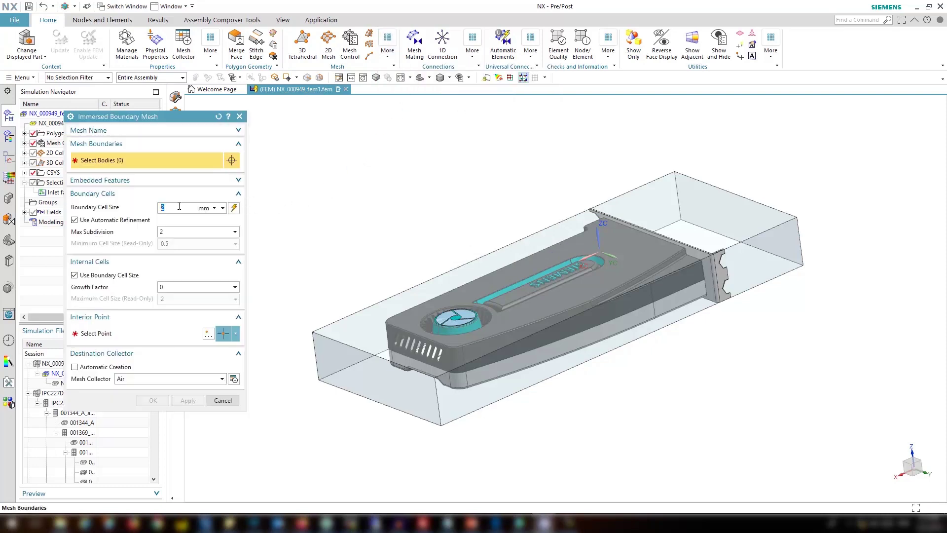
pyautogui.write('4')
pyautogui.click(90, 221)
pyautogui.moveTo(278, 117); pyautogui.dragTo(837, 458)
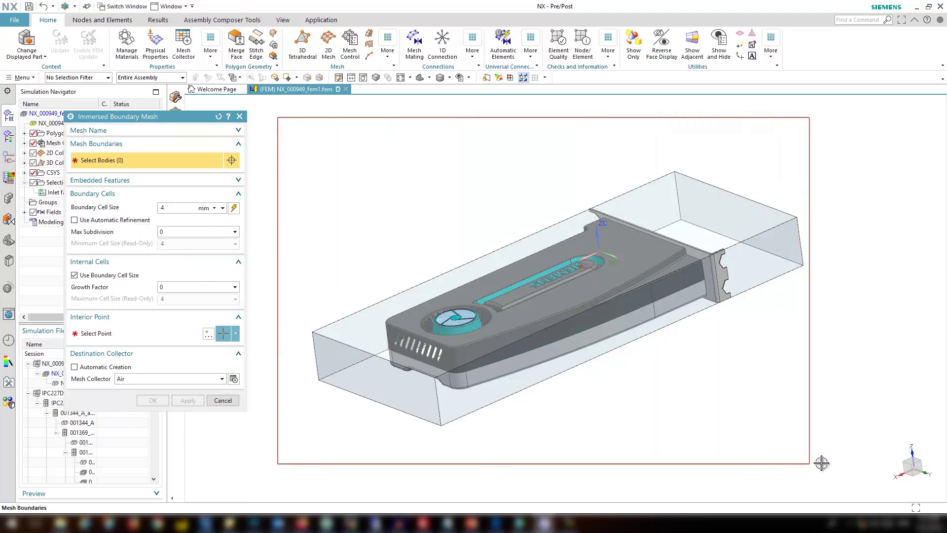
# - Place the interior point at an edge endpoint with inferred point snapping, then inspect it
pyautogui.click(150, 337)
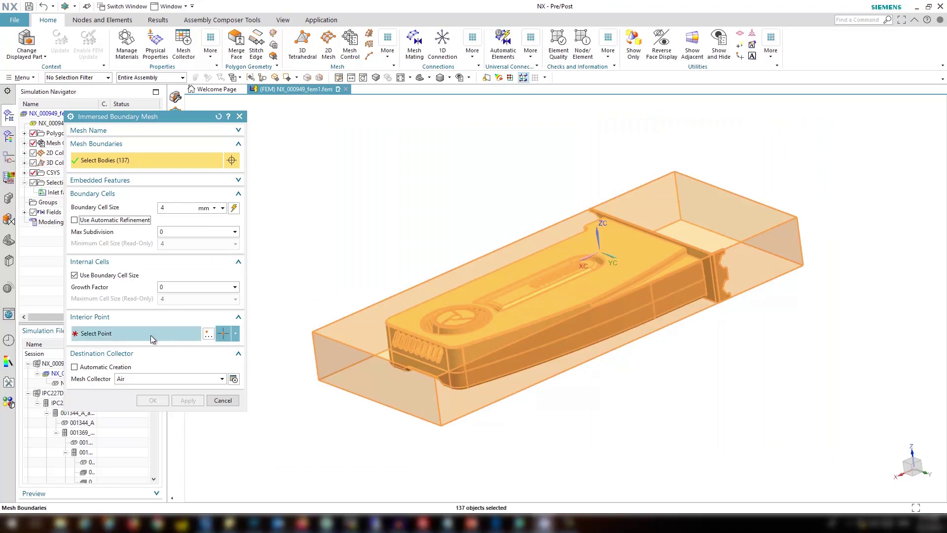
pyautogui.click(235, 333)
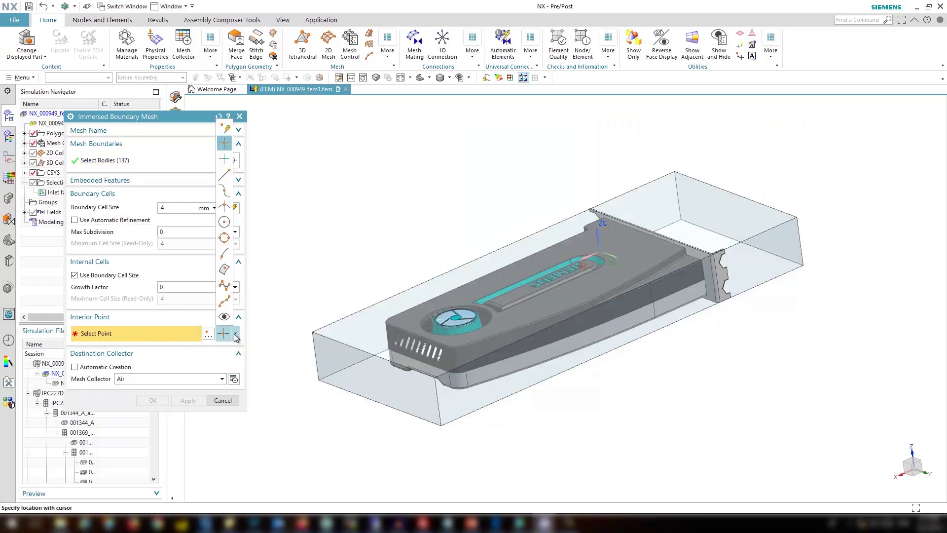
pyautogui.click(226, 128)
pyautogui.moveTo(583, 333); pyautogui.dragTo(520, 363, button='middle')
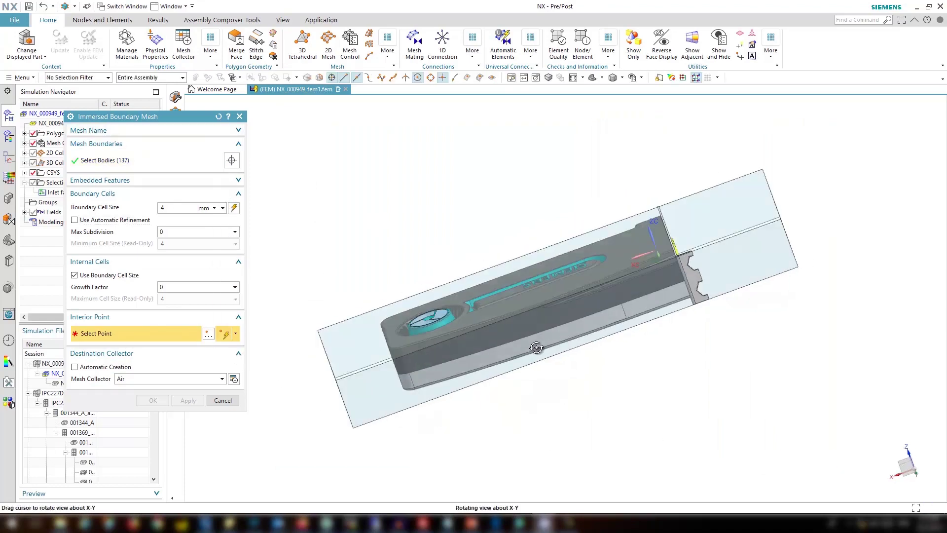
pyautogui.click(665, 285)
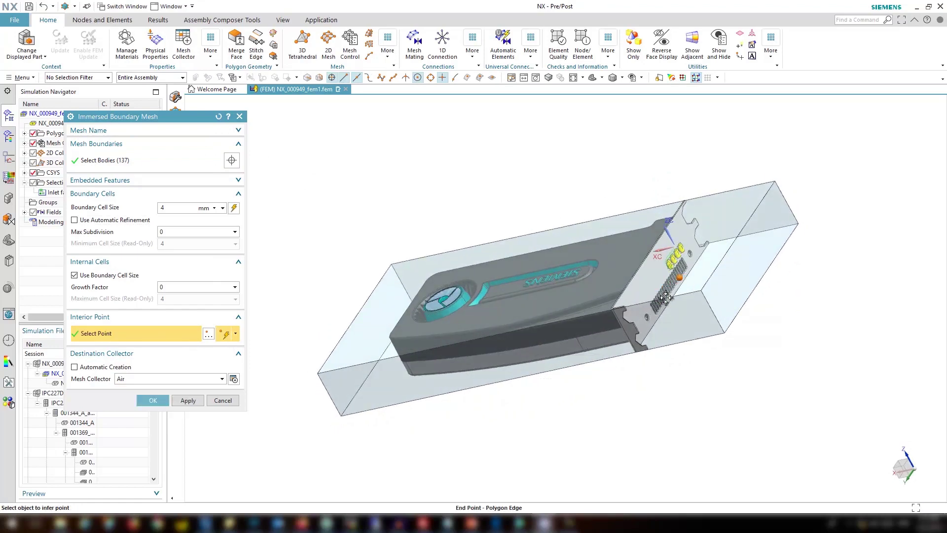
pyautogui.moveTo(655, 300); pyautogui.dragTo(693, 296, button='middle')
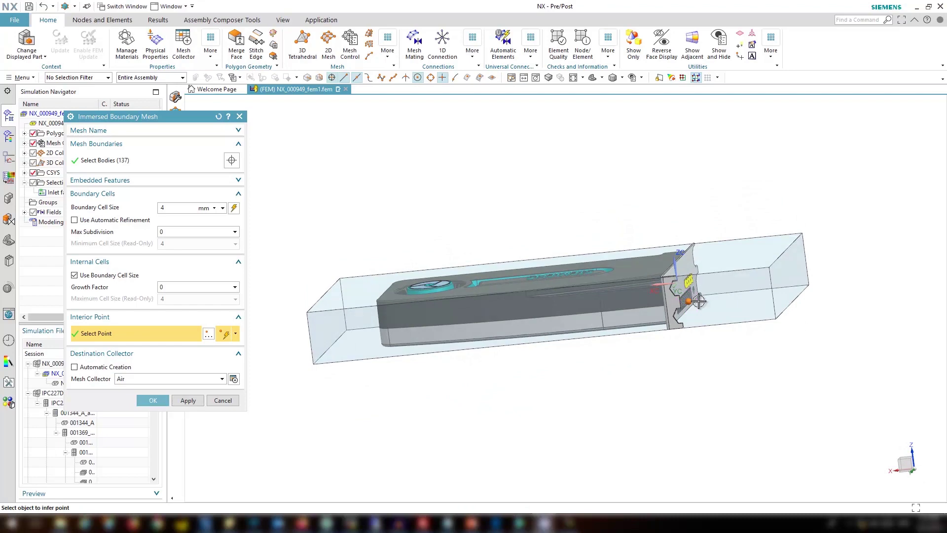
pyautogui.moveTo(658, 308)
pyautogui.mouseDown(button='middle')
pyautogui.moveTo(670, 286)
pyautogui.moveTo(678, 304)
pyautogui.mouseUp(button='middle')
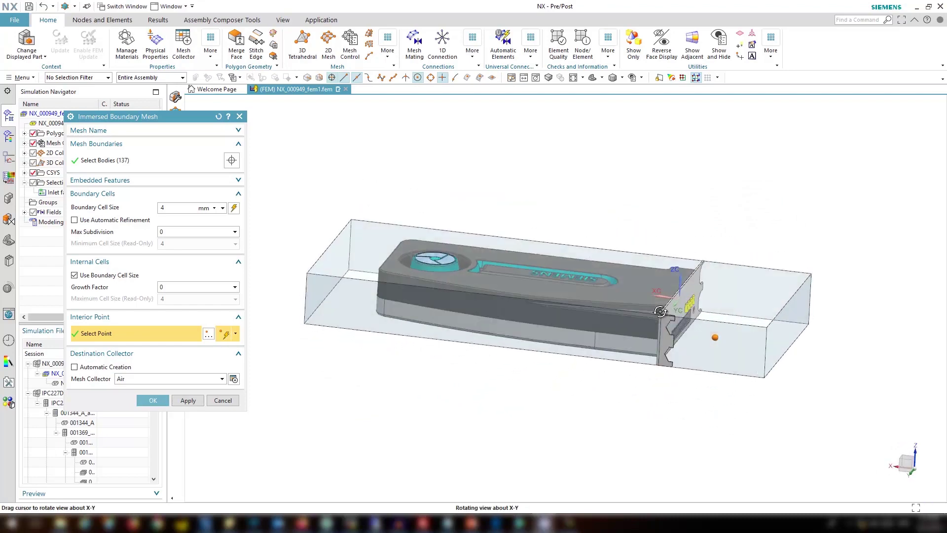
pyautogui.moveTo(678, 304); pyautogui.dragTo(660, 333, button='middle')
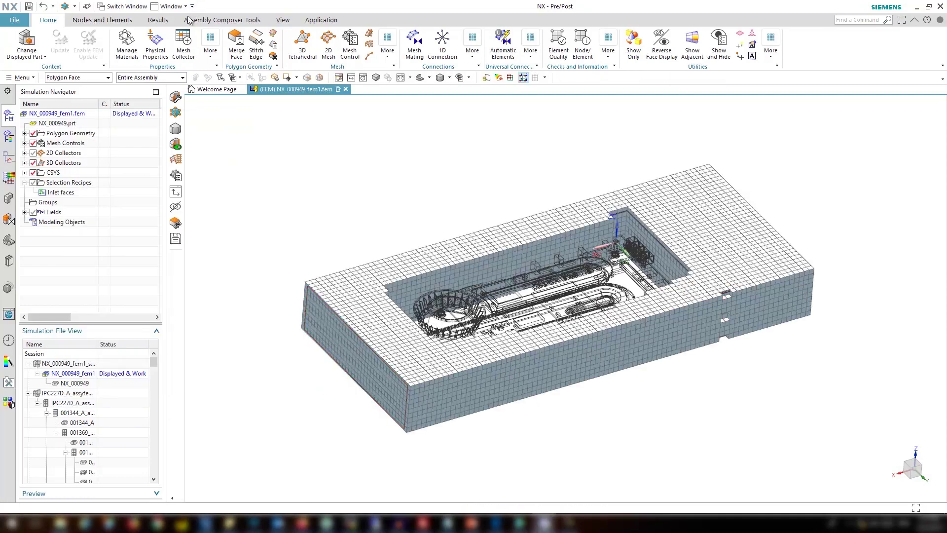
# - Briefly section the meshed box, remove the cut, and expand the 3D Collectors list
pyautogui.click(282, 21)
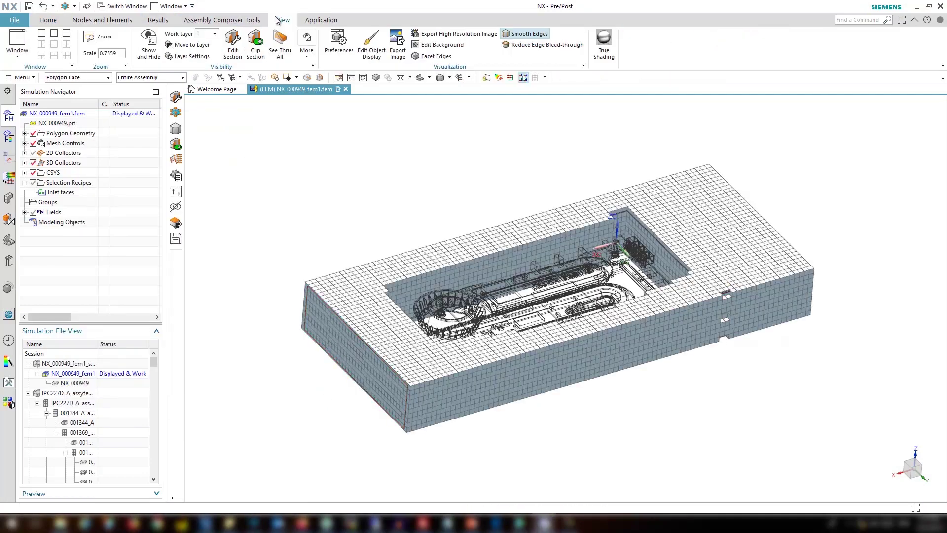
pyautogui.click(256, 46)
pyautogui.moveTo(340, 180)
pyautogui.mouseDown(button='middle')
pyautogui.moveTo(327, 157)
pyautogui.moveTo(328, 175)
pyautogui.mouseUp(button='middle')
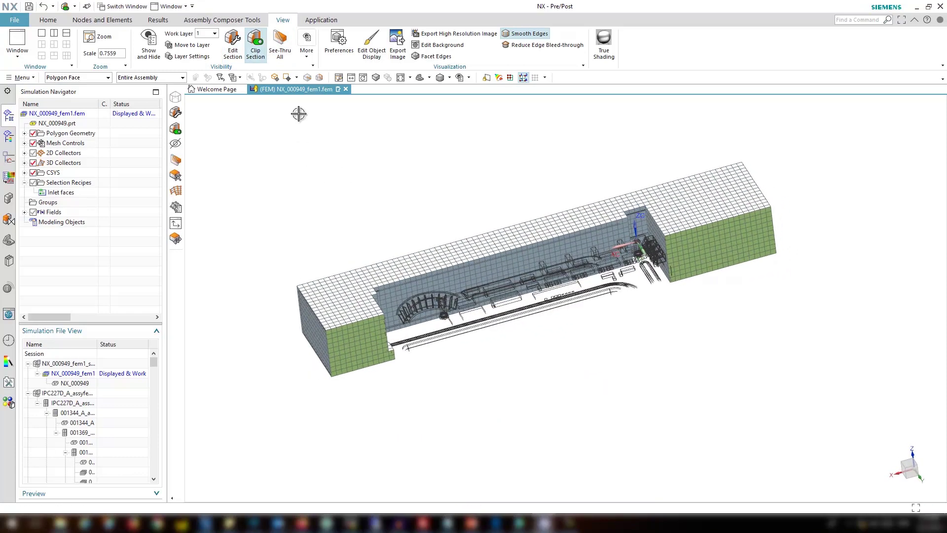
pyautogui.click(255, 52)
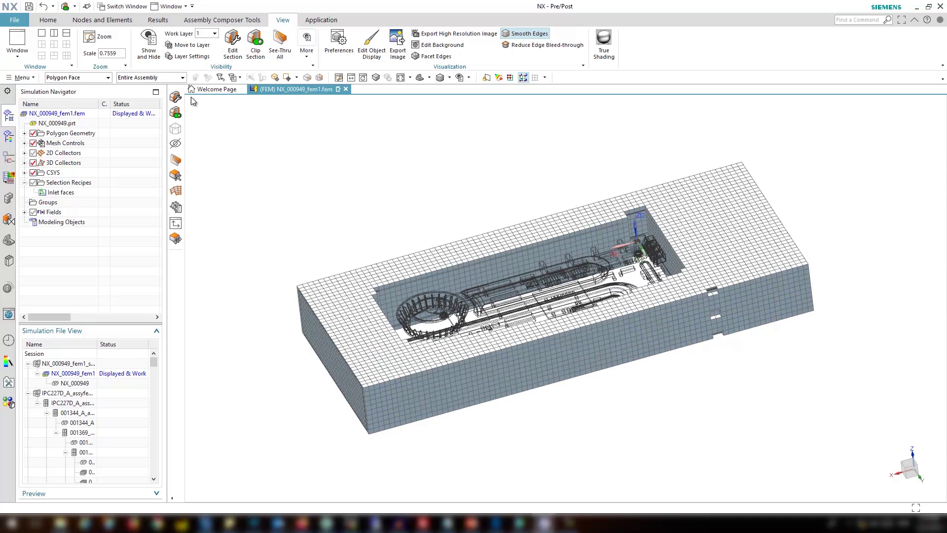
pyautogui.click(25, 163)
# - Edit the 3d_IBM mesh to use automatic refinement with max subdivision 2 and remesh
pyautogui.rightClick(74, 212)
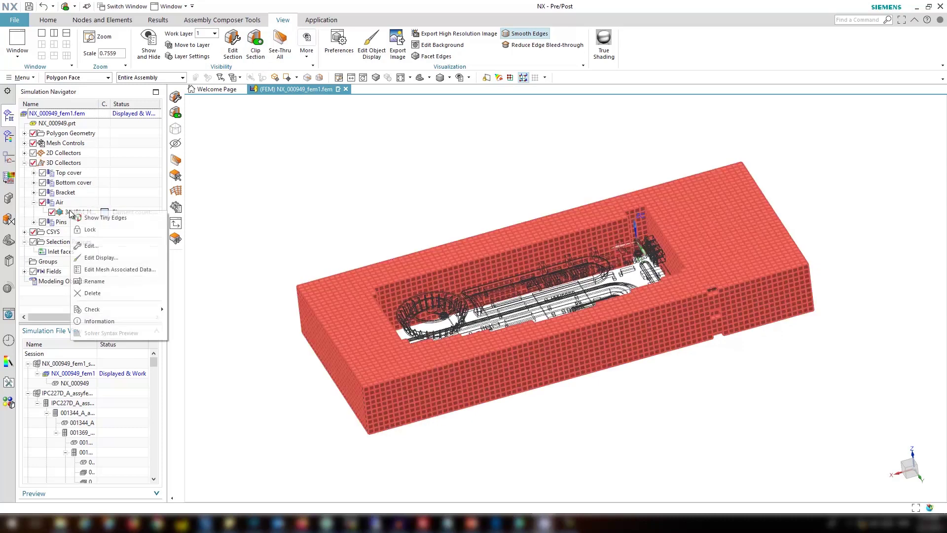
pyautogui.click(91, 245)
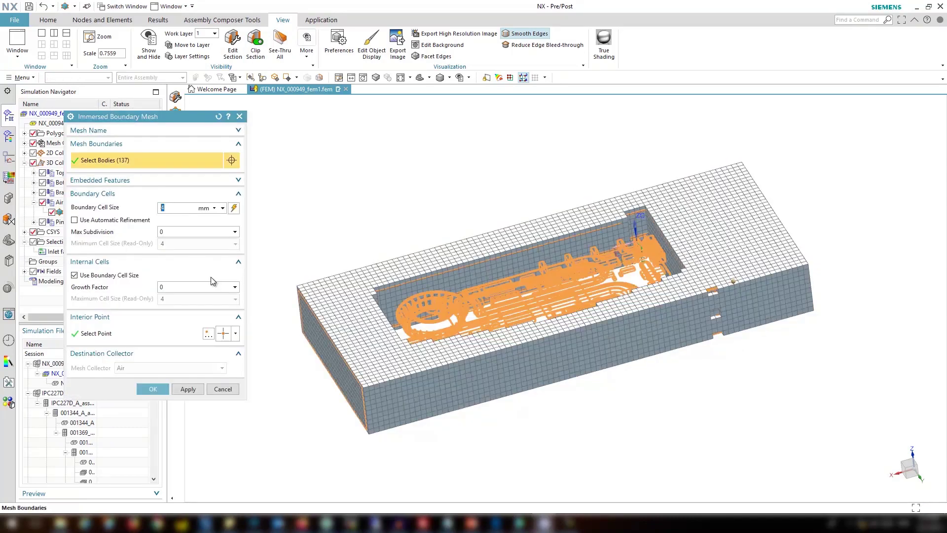
pyautogui.click(102, 221)
pyautogui.click(152, 388)
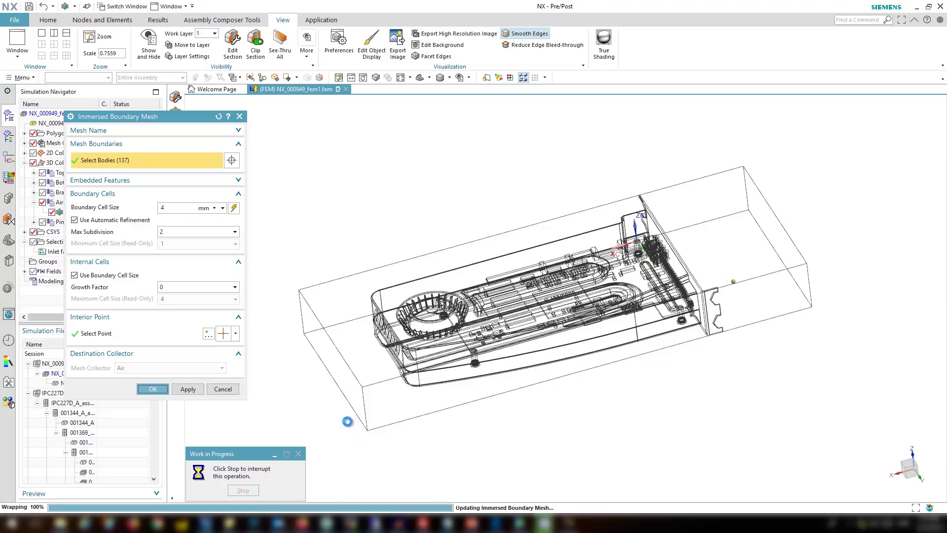
# - Inspect the refined mesh through a clip section, then remove the cut
pyautogui.moveTo(339, 420)
pyautogui.mouseDown(button='middle')
pyautogui.moveTo(337, 374)
pyautogui.moveTo(341, 429)
pyautogui.mouseUp(button='middle')
pyautogui.click(255, 44)
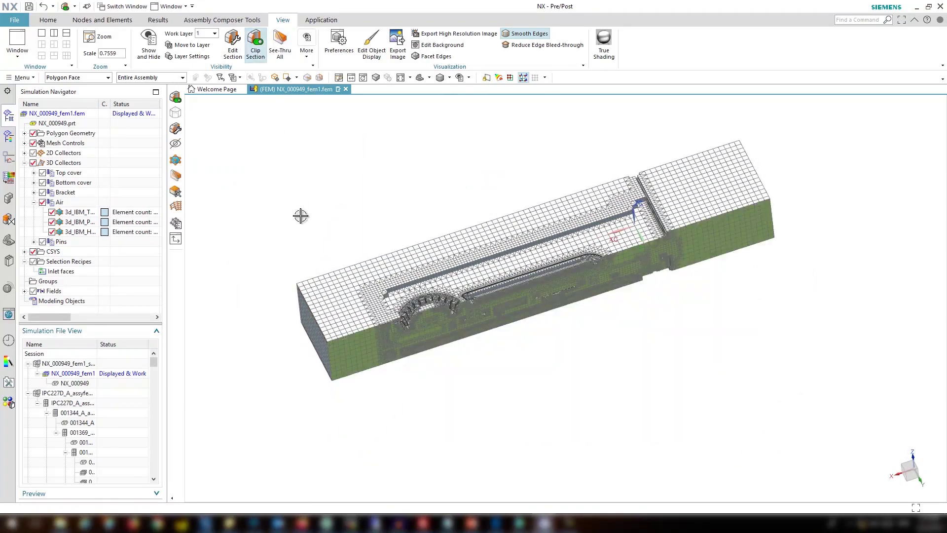
pyautogui.moveTo(313, 274)
pyautogui.mouseDown(button='middle')
pyautogui.moveTo(309, 224)
pyautogui.moveTo(314, 246)
pyautogui.mouseUp(button='middle')
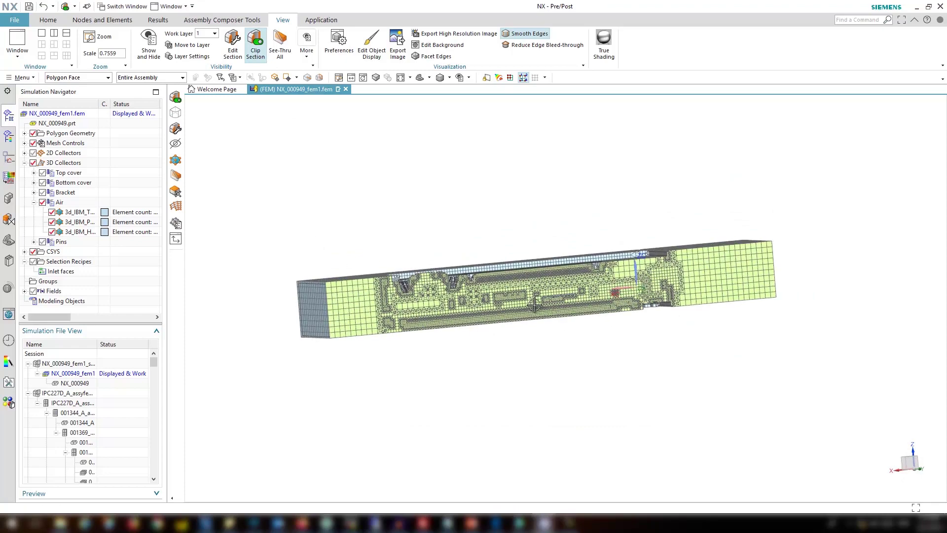
pyautogui.scroll(1, 534, 305)
pyautogui.scroll(3, 534, 305)
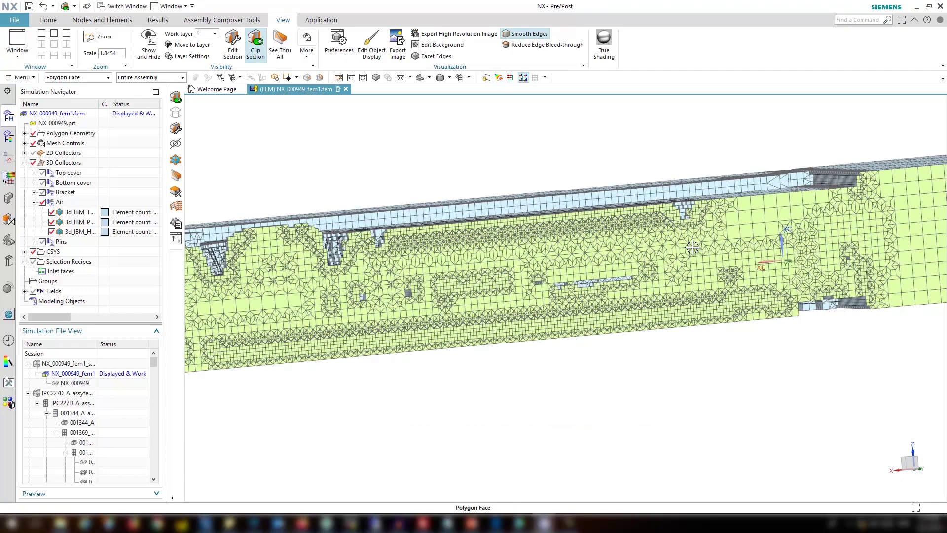
pyautogui.scroll(-2, 455, 281)
pyautogui.scroll(-1, 440, 281)
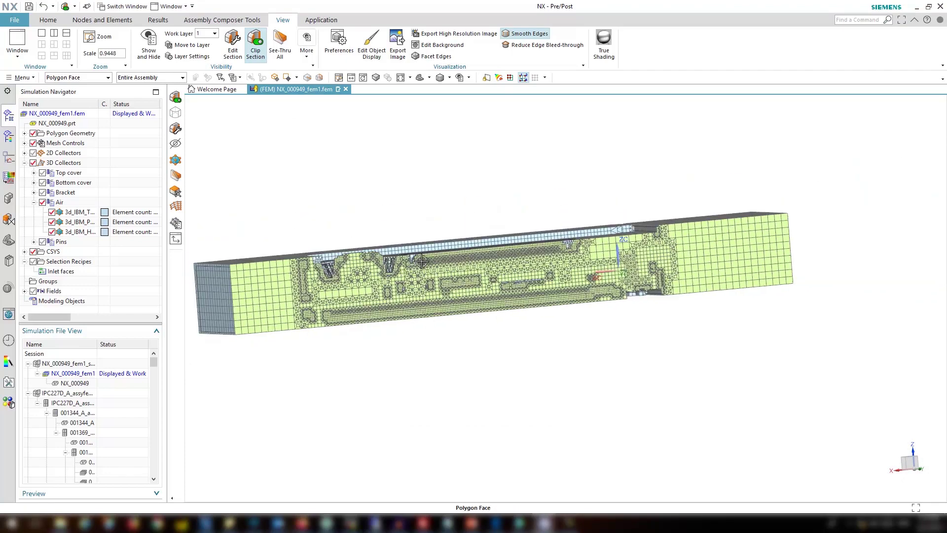
pyautogui.moveTo(420, 262); pyautogui.dragTo(459, 306, button='middle')
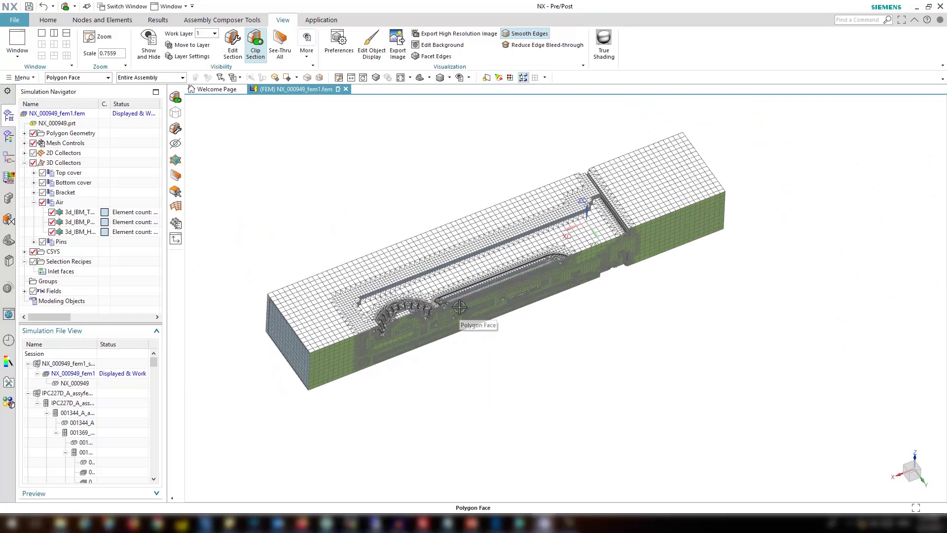
pyautogui.click(256, 44)
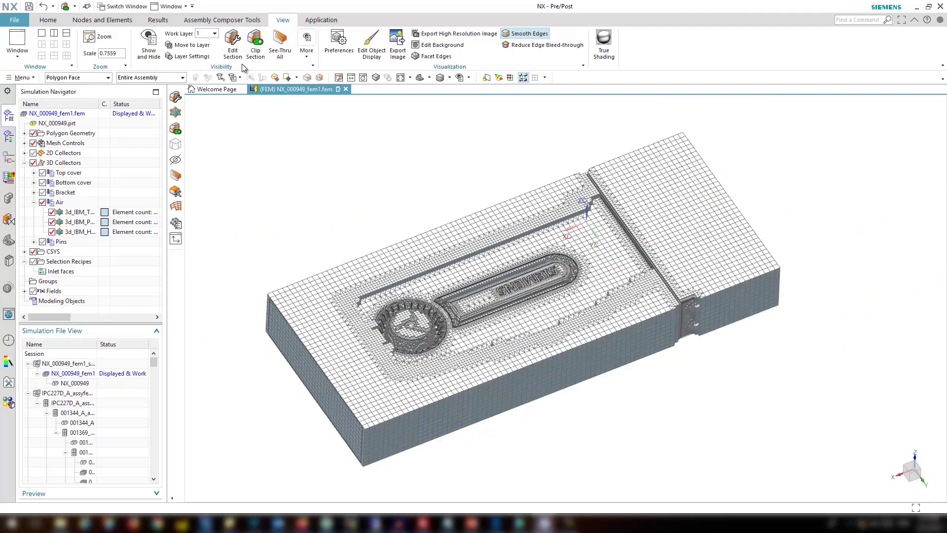
pyautogui.rightClick(77, 215)
# - Set the 3d_IBM mesh's boundary cell size to 2 mm and remesh (739,306 nodes, 1,148,468 elements)
pyautogui.click(92, 247)
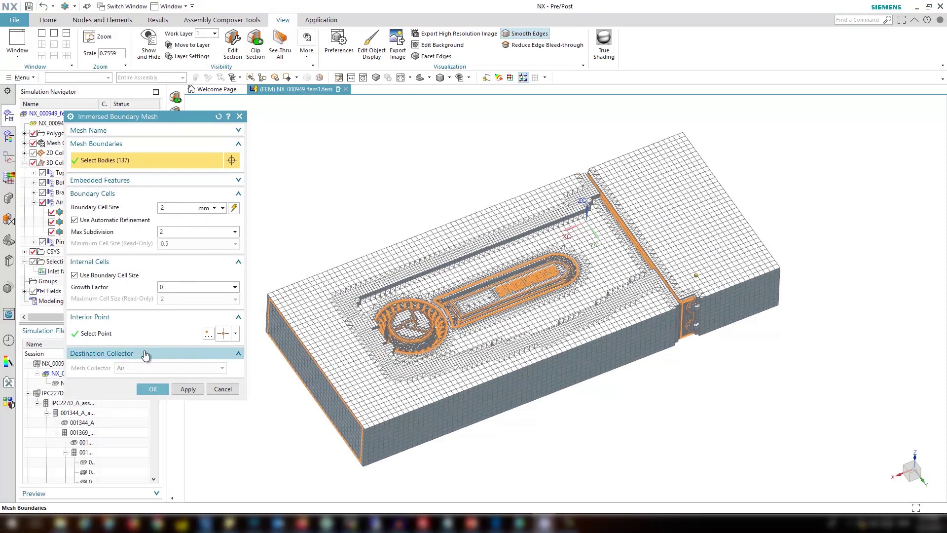
pyautogui.click(144, 386)
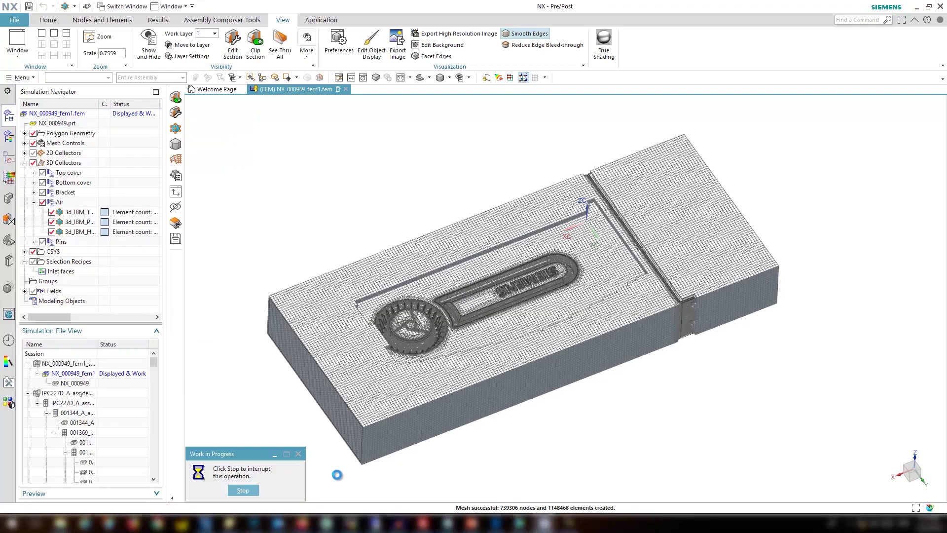
pyautogui.moveTo(337, 473)
pyautogui.mouseDown(button='middle')
pyautogui.moveTo(329, 488)
pyautogui.moveTo(334, 444)
pyautogui.moveTo(358, 390)
pyautogui.moveTo(336, 469)
pyautogui.mouseUp(button='middle')
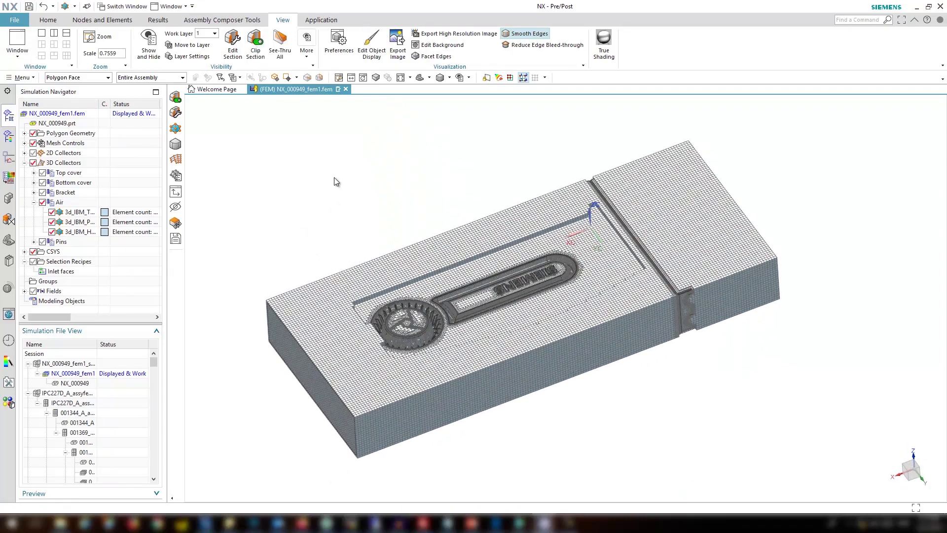
pyautogui.hotkey('ctrl', 'shift', 'h')
pyautogui.moveTo(484, 324); pyautogui.dragTo(508, 311, button='middle')
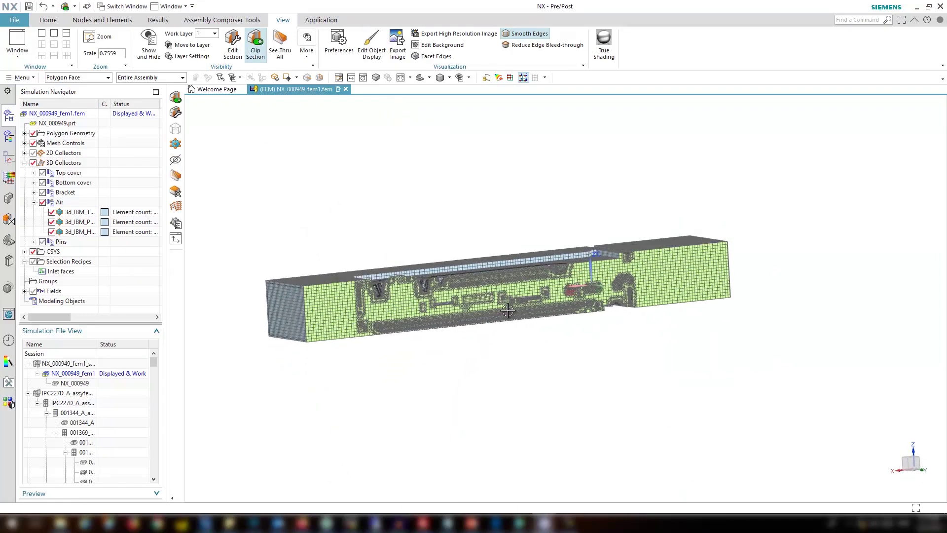
pyautogui.scroll(3, 507, 311)
pyautogui.scroll(1, 508, 311)
pyautogui.moveTo(507, 310)
pyautogui.mouseDown(button='middle')
pyautogui.moveTo(538, 307)
pyautogui.moveTo(456, 322)
pyautogui.moveTo(457, 343)
pyautogui.mouseUp(button='middle')
pyautogui.scroll(-1, 455, 323)
pyautogui.scroll(-2, 455, 322)
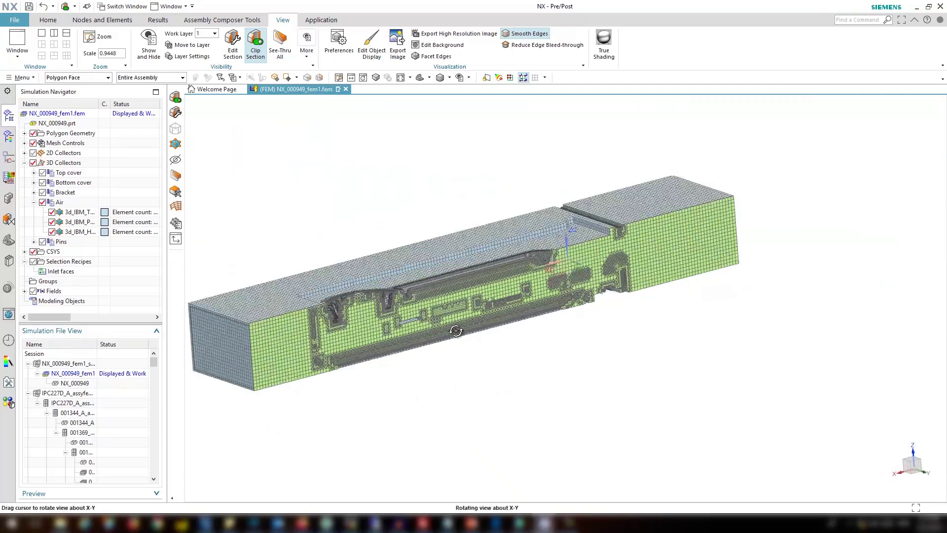
pyautogui.click(256, 51)
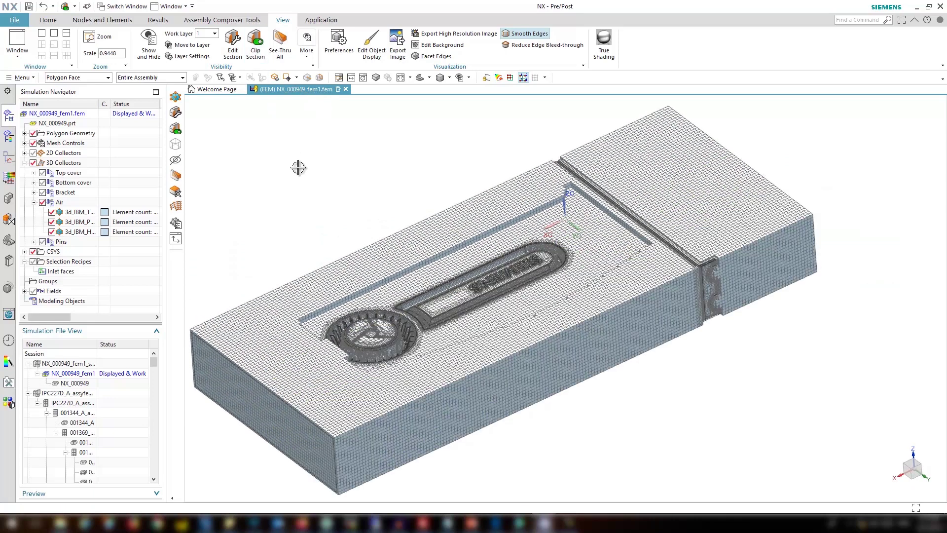